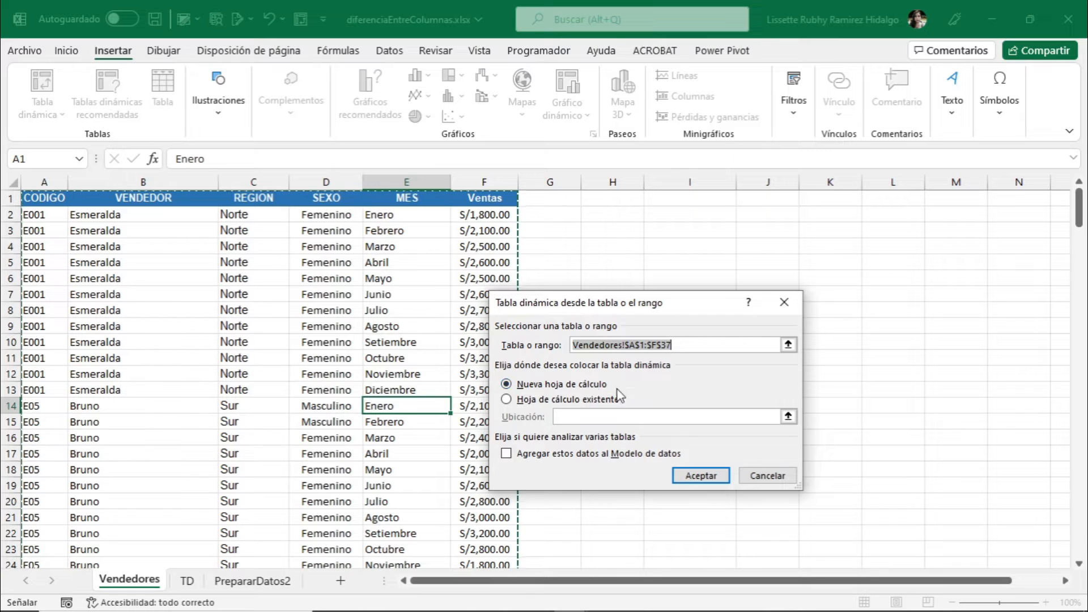
Create a pivot table on a new worksheet with VENDEDOR in rows, MES in columns and Ventas added twice as values
left_click(710, 477)
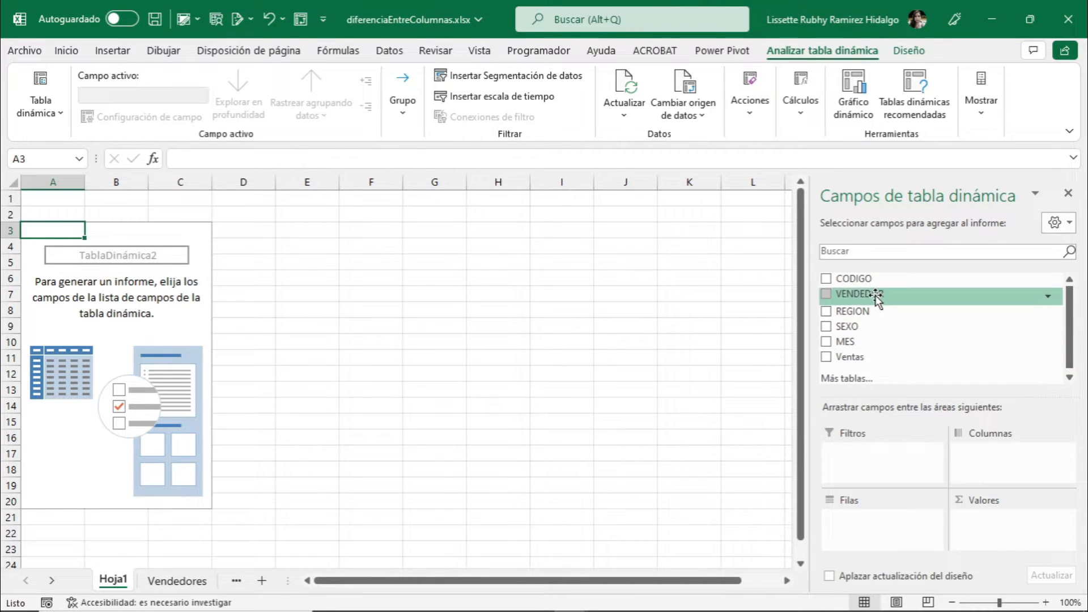
left_click_drag(875, 296, 874, 521)
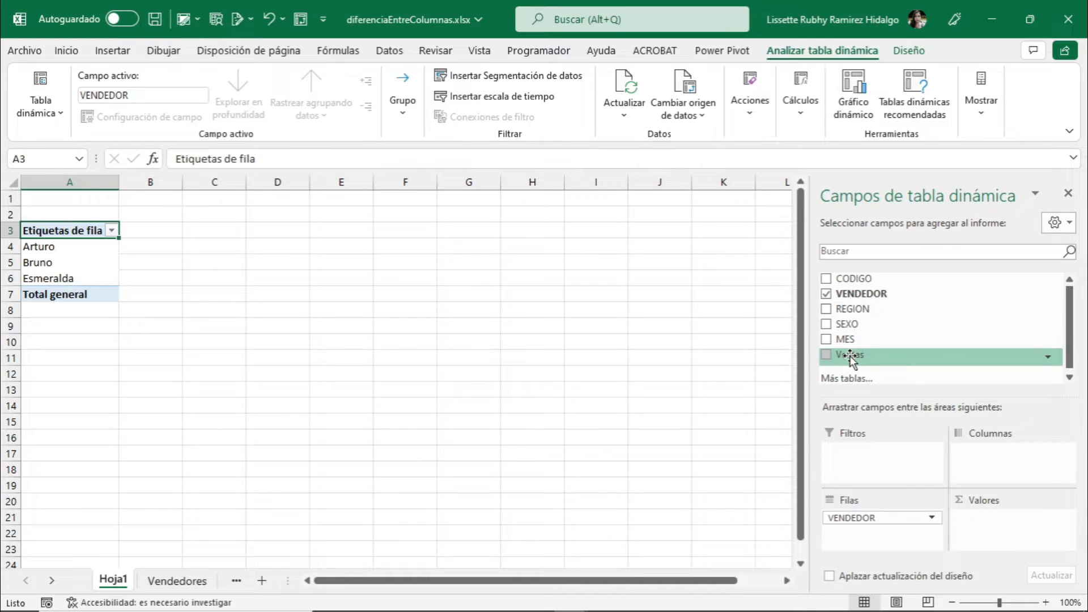
left_click_drag(850, 358, 992, 520)
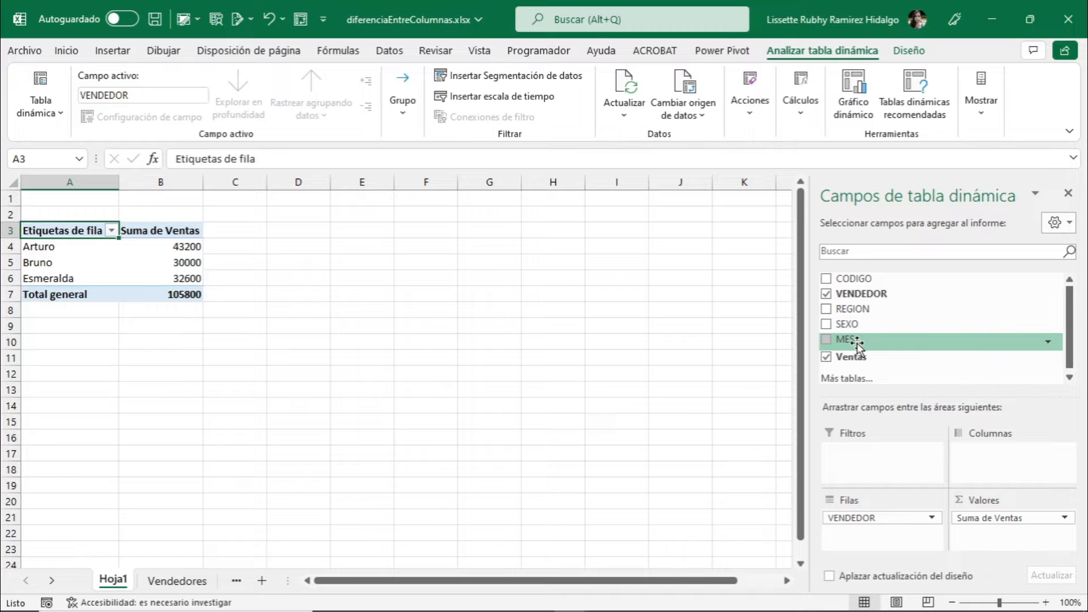
left_click_drag(856, 343, 987, 454)
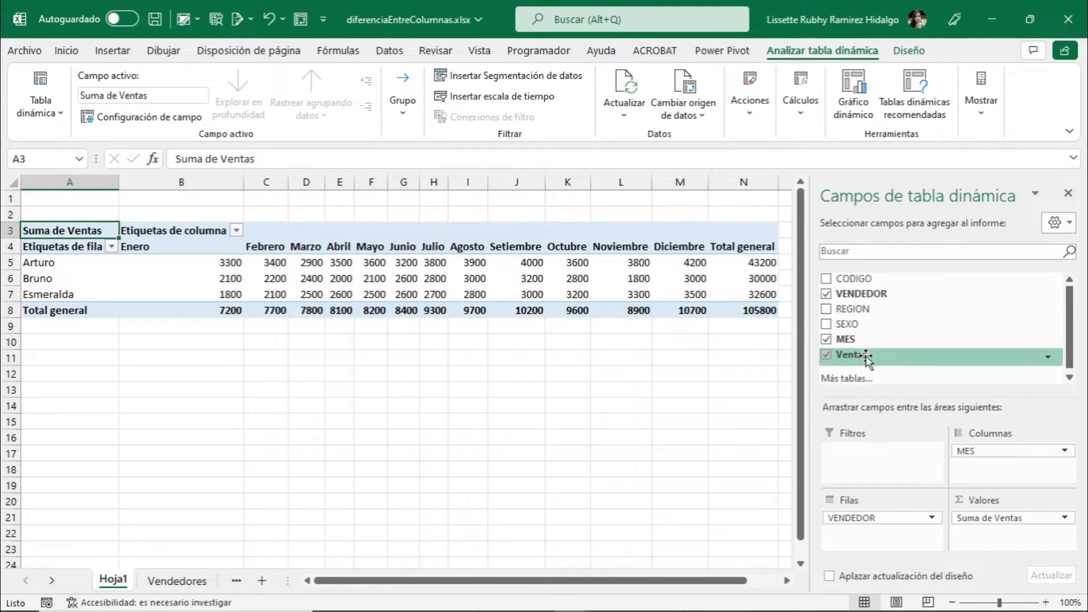
left_click_drag(867, 357, 987, 536)
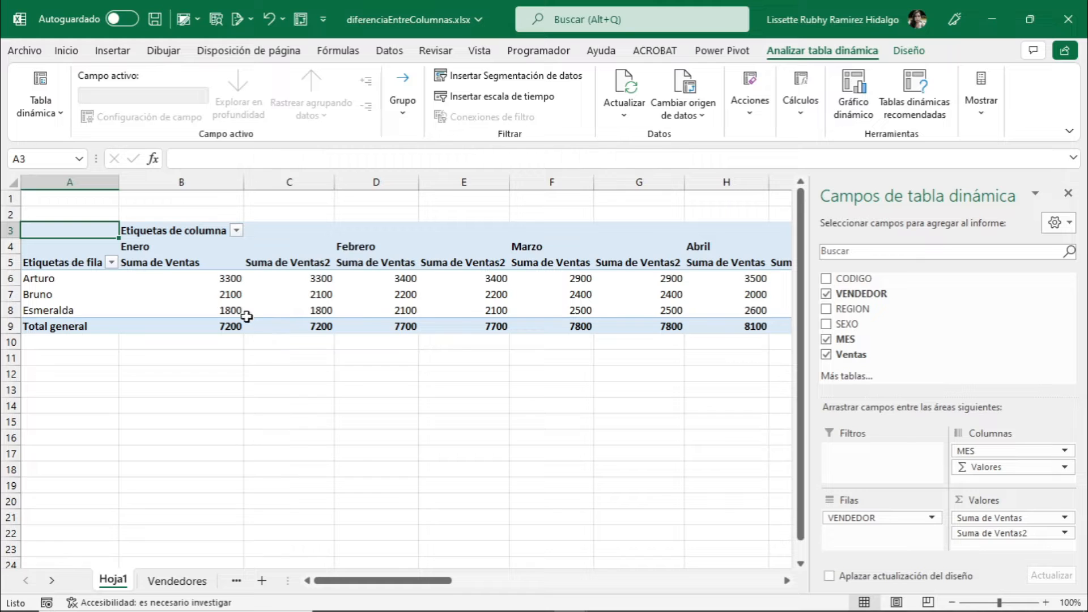
Show the second Ventas value field as "Diferencia de" with MES as base field and (anterior) as base item
mouse_move(290, 305)
mouse_move(229, 313)
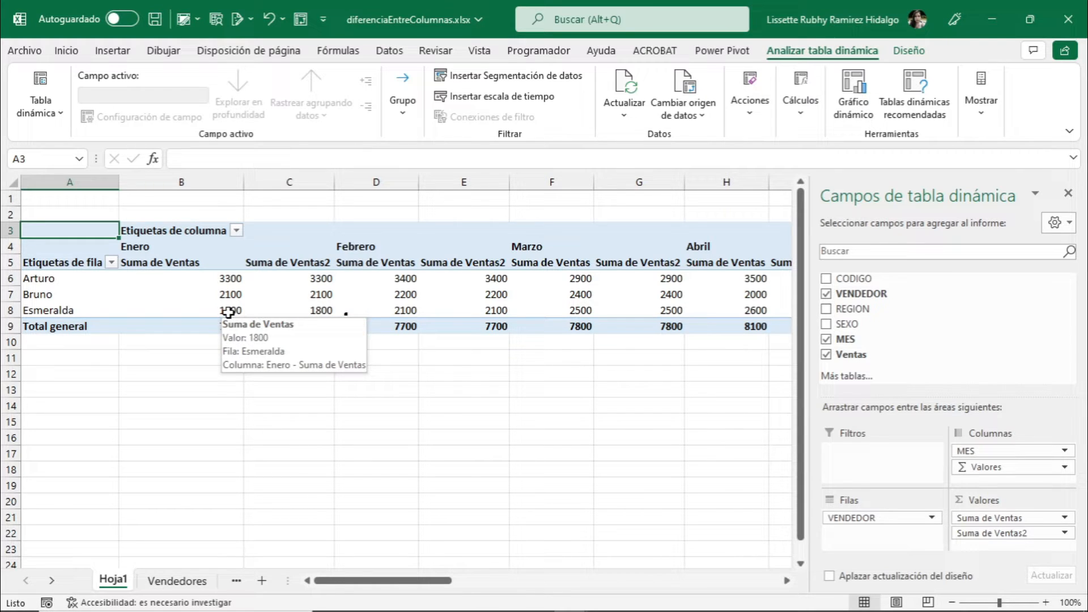
mouse_move(330, 321)
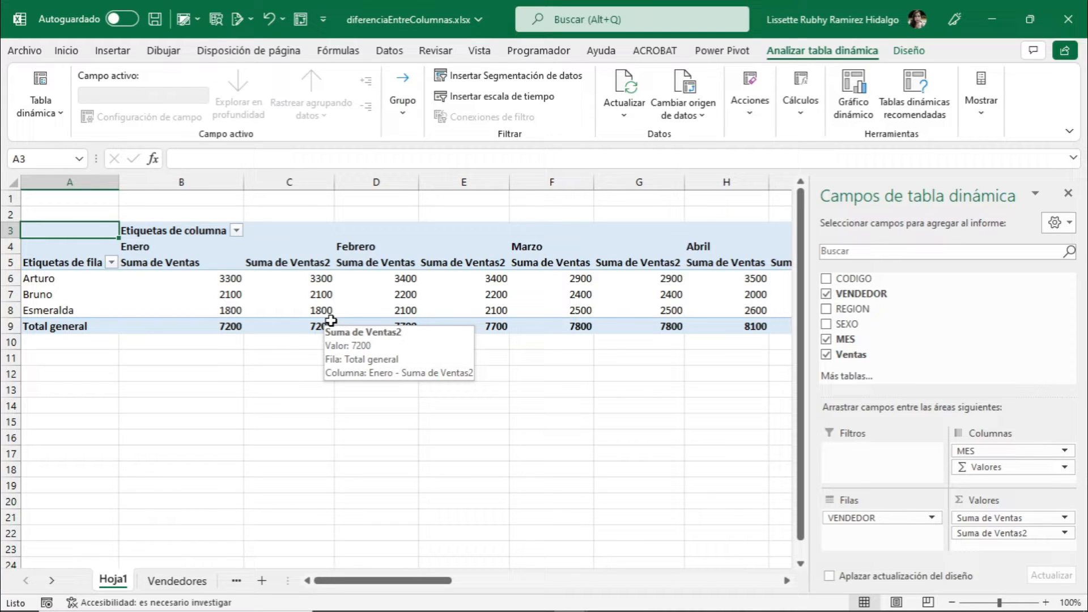
left_click(309, 295)
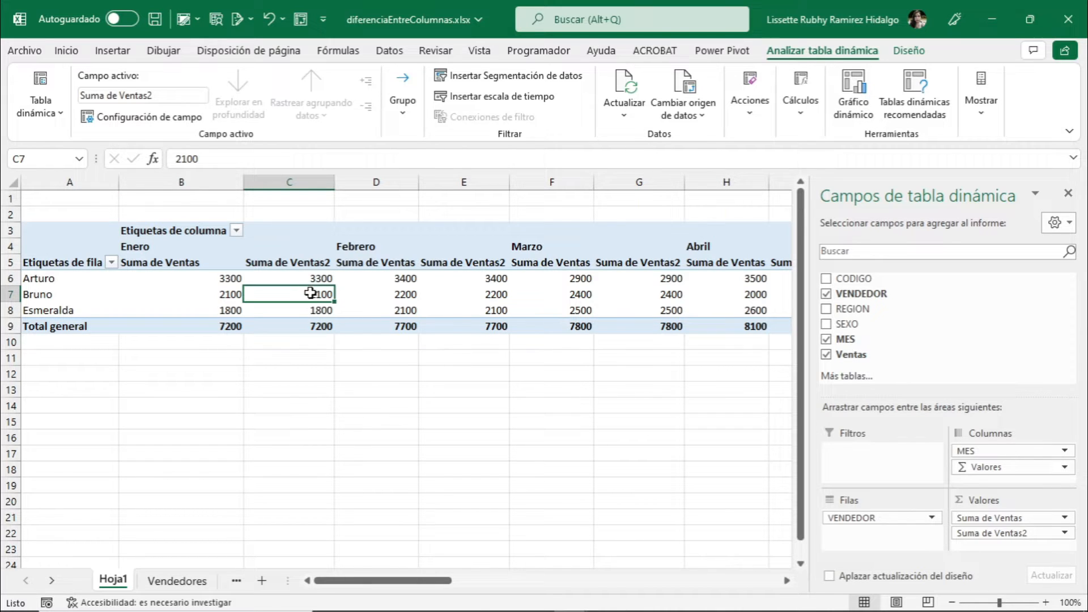
mouse_move(308, 297)
left_click(137, 118)
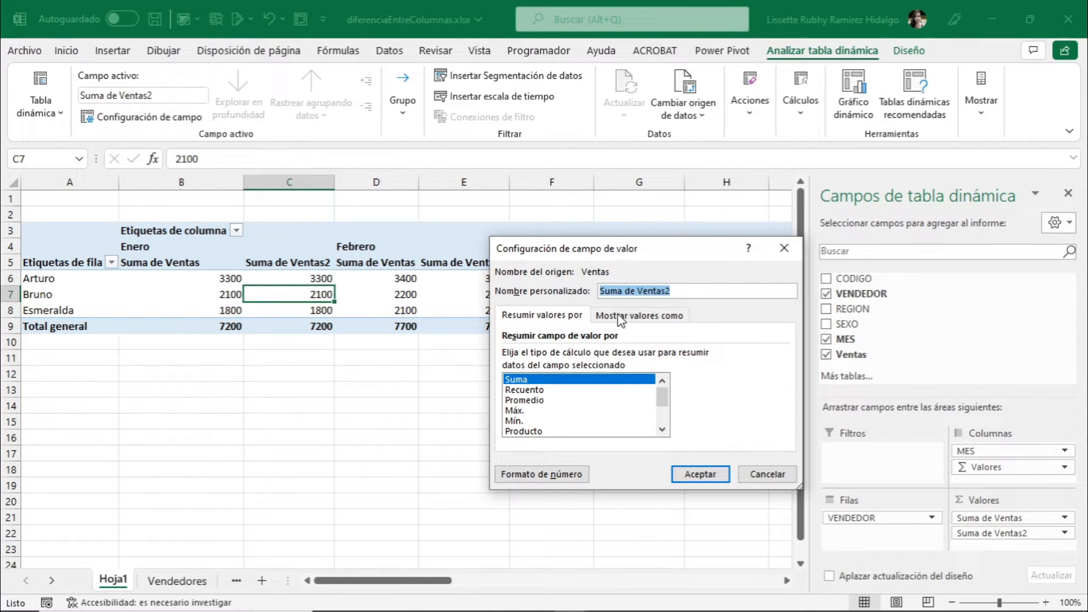
left_click(631, 317)
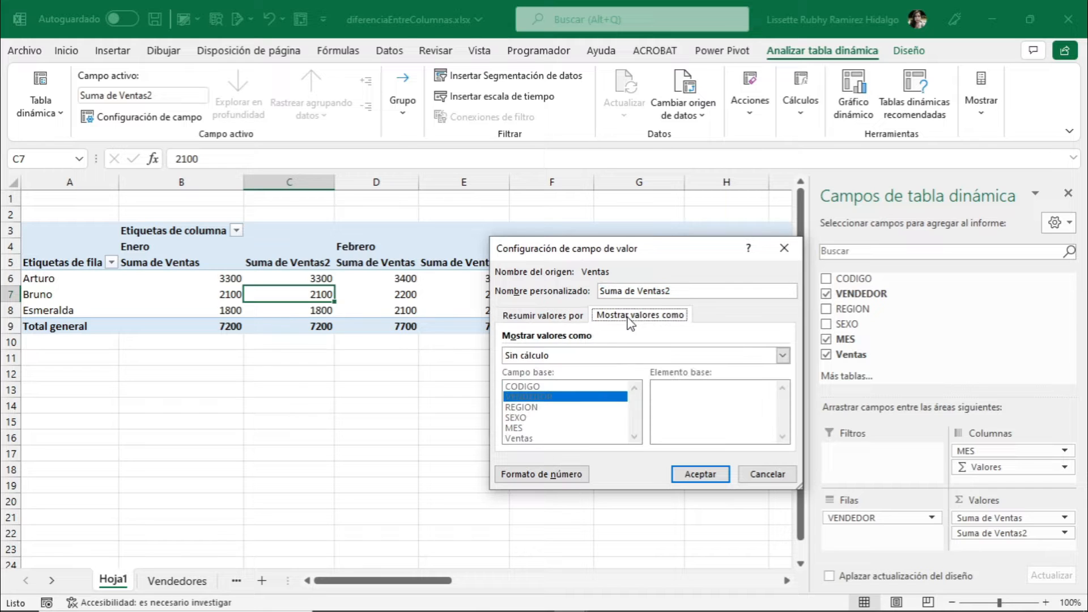
left_click(782, 356)
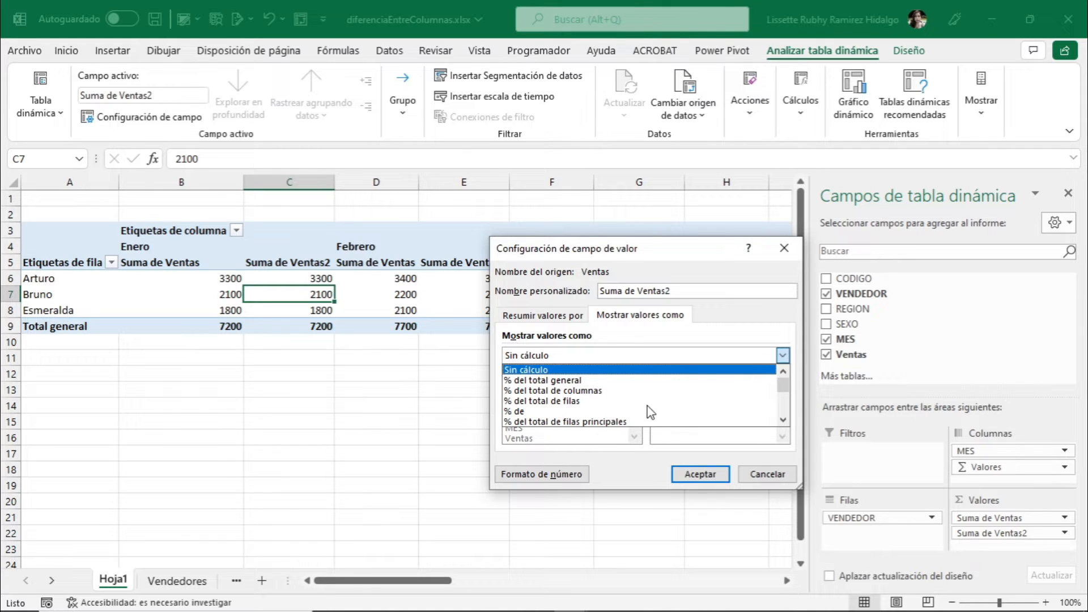
scroll(648, 408, "down", 1)
scroll(647, 411, "down", 2)
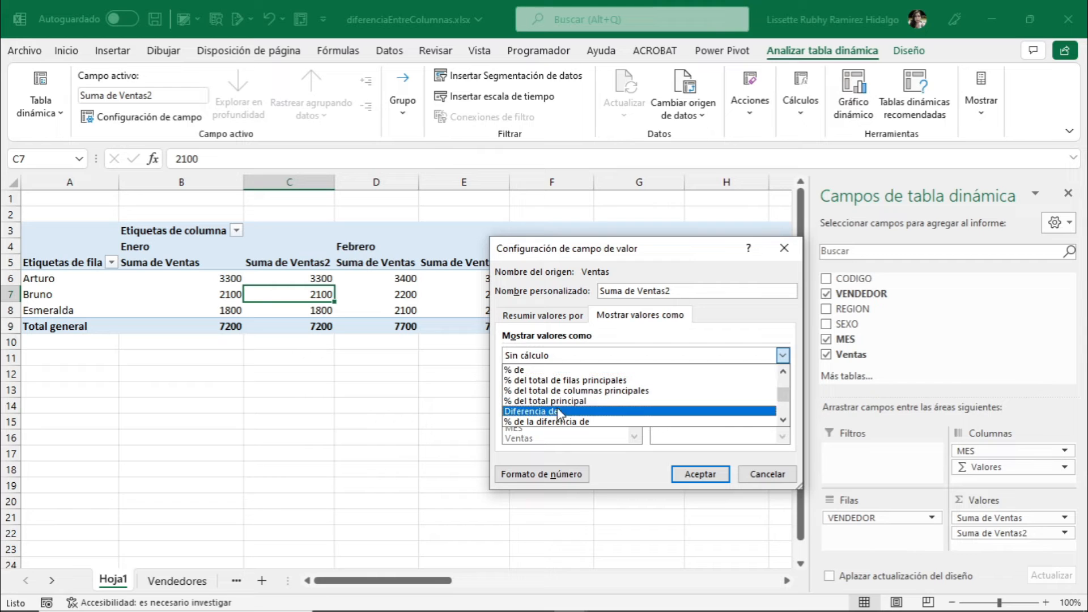
left_click(555, 412)
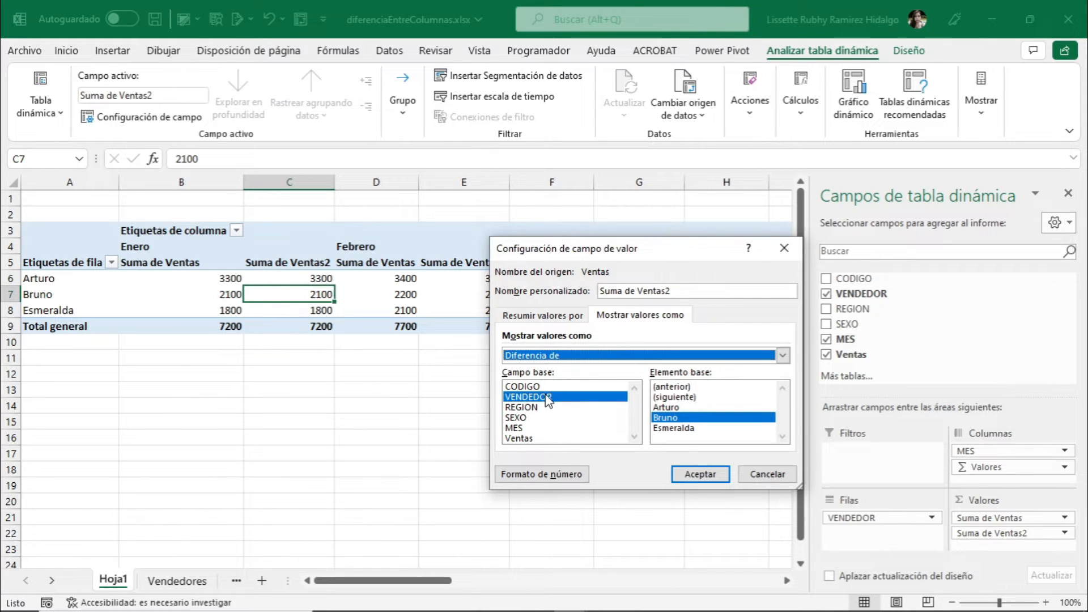
left_click(514, 428)
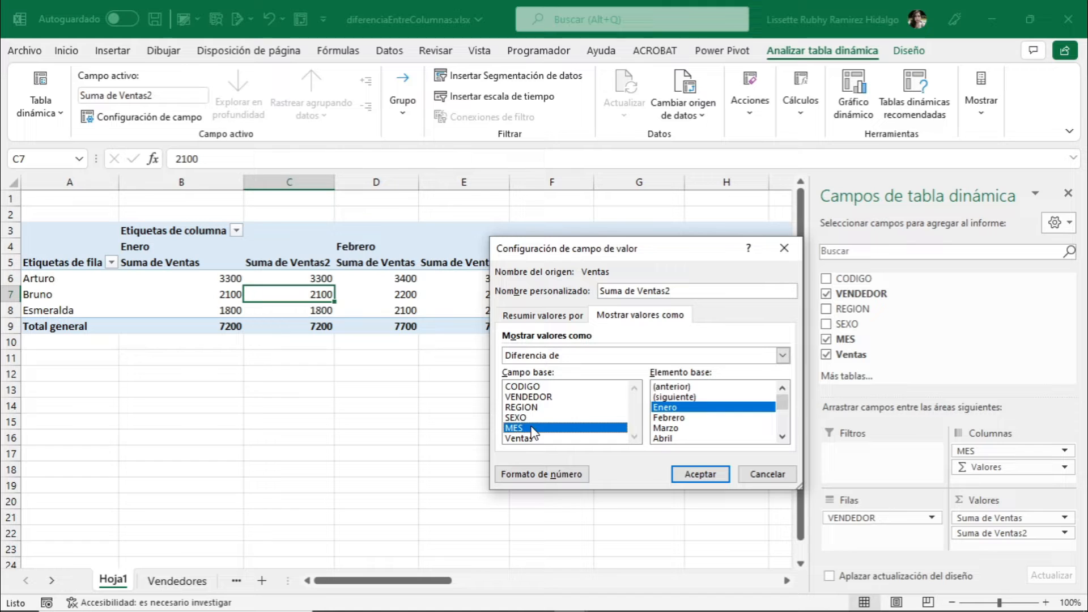
left_click(690, 388)
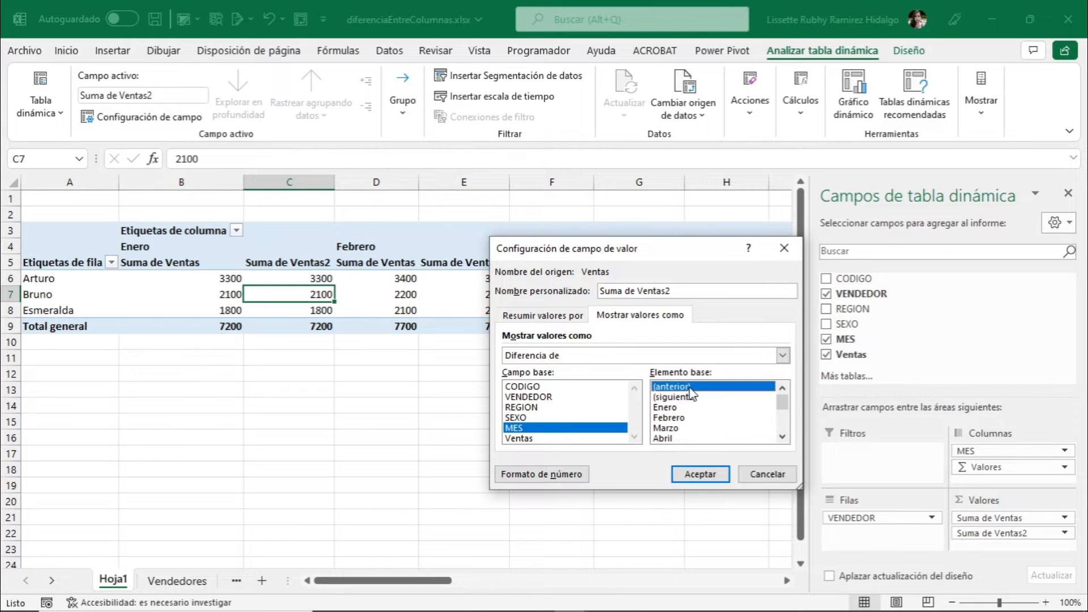
left_click(701, 475)
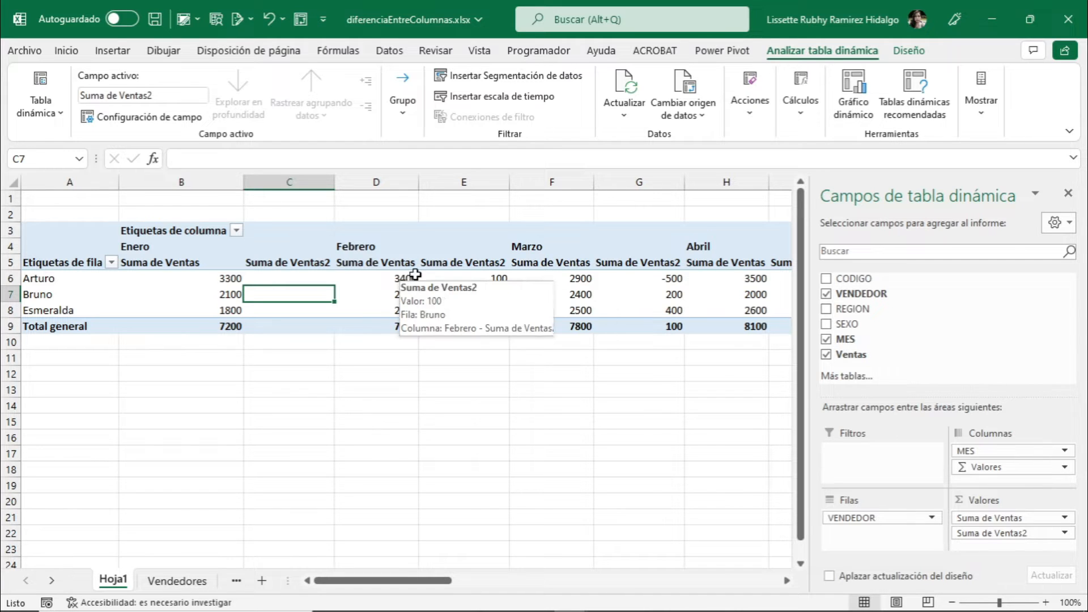
Examine the month-over-month sales differences of each salesperson for Febrero and Marzo
left_click(396, 278)
left_click(462, 278)
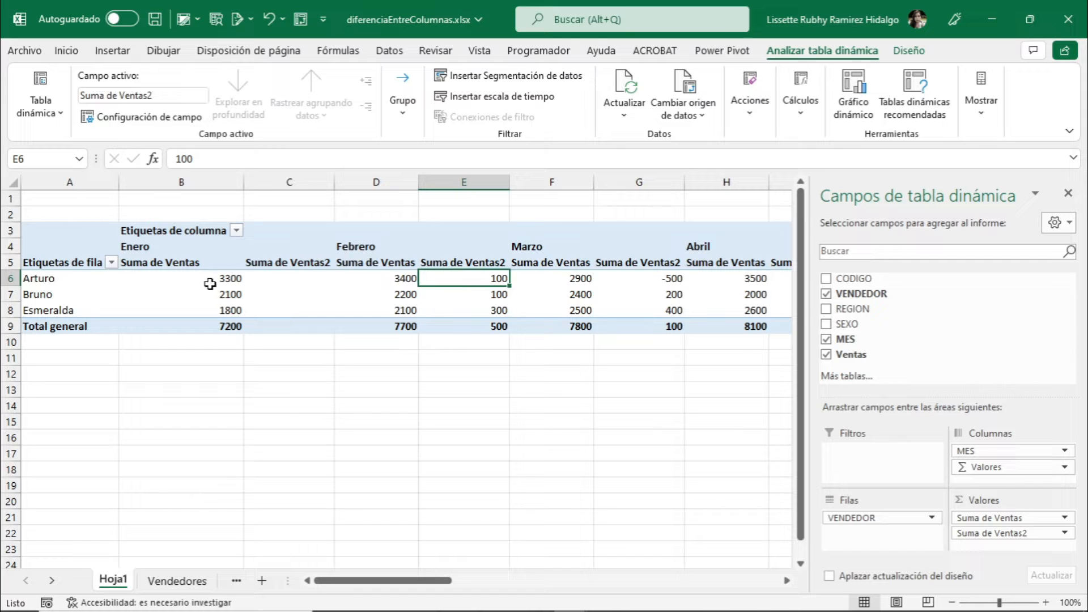
mouse_move(210, 283)
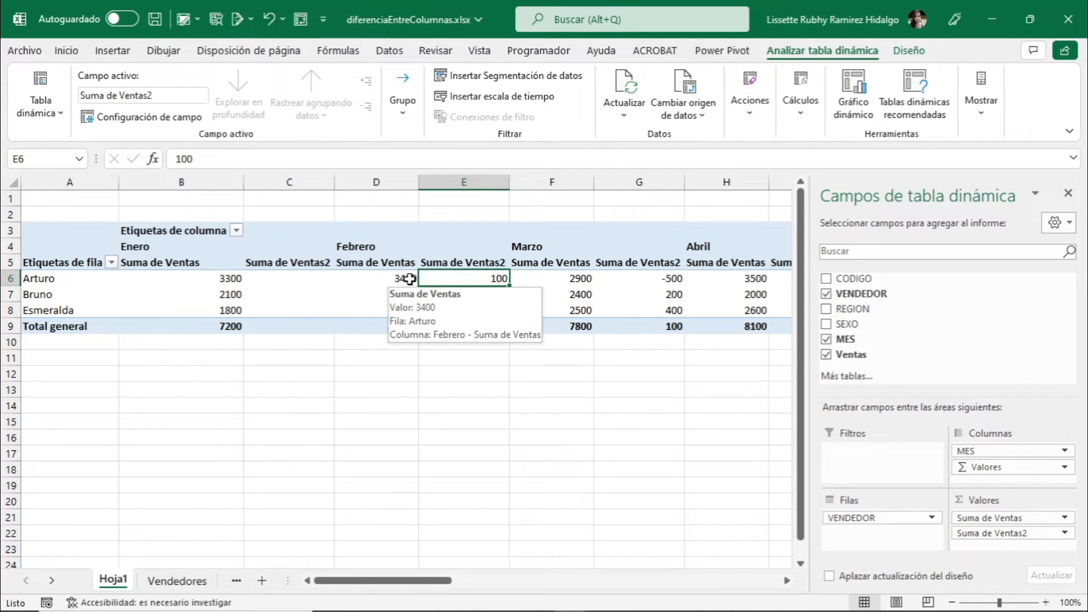
left_click(467, 297)
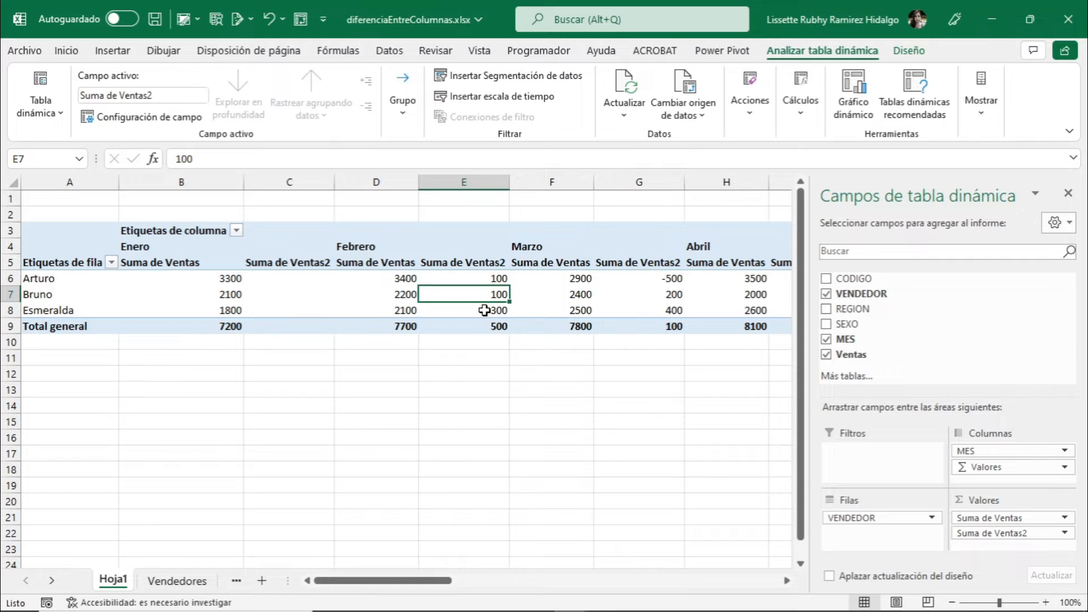
left_click(485, 310)
left_click(578, 279)
left_click(652, 278)
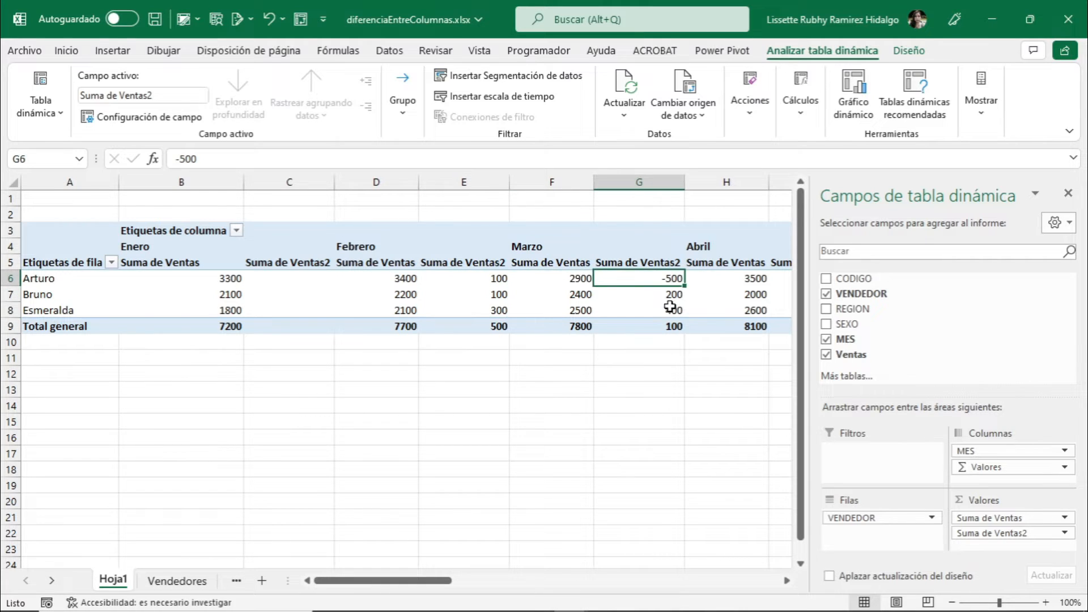
left_click(670, 295)
left_click(672, 310)
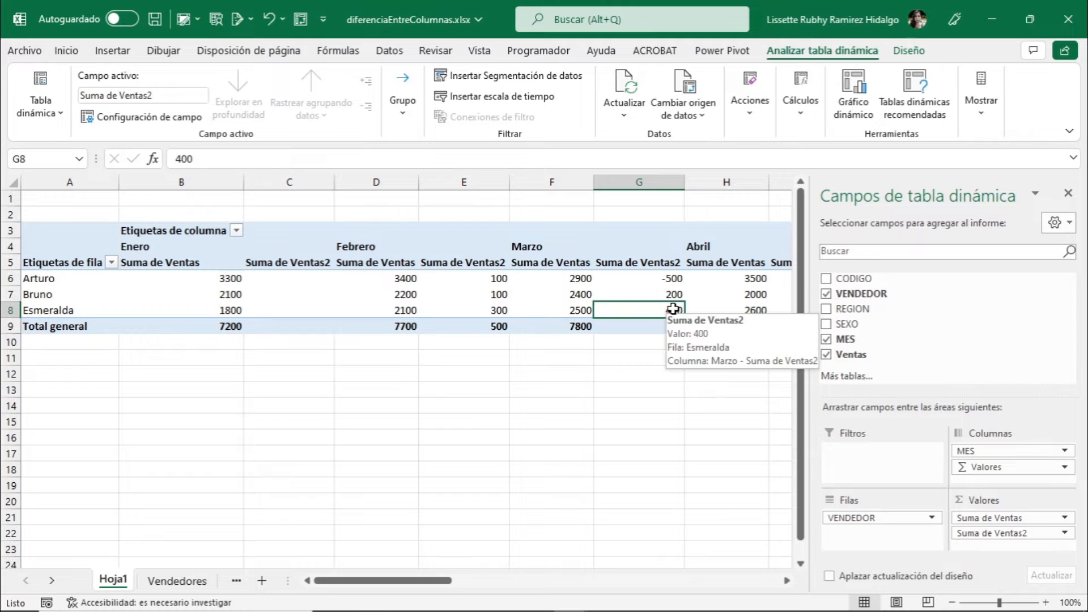
Rename the second value field's heading, Suma de Ventas2, to Diferencia
left_click(472, 266)
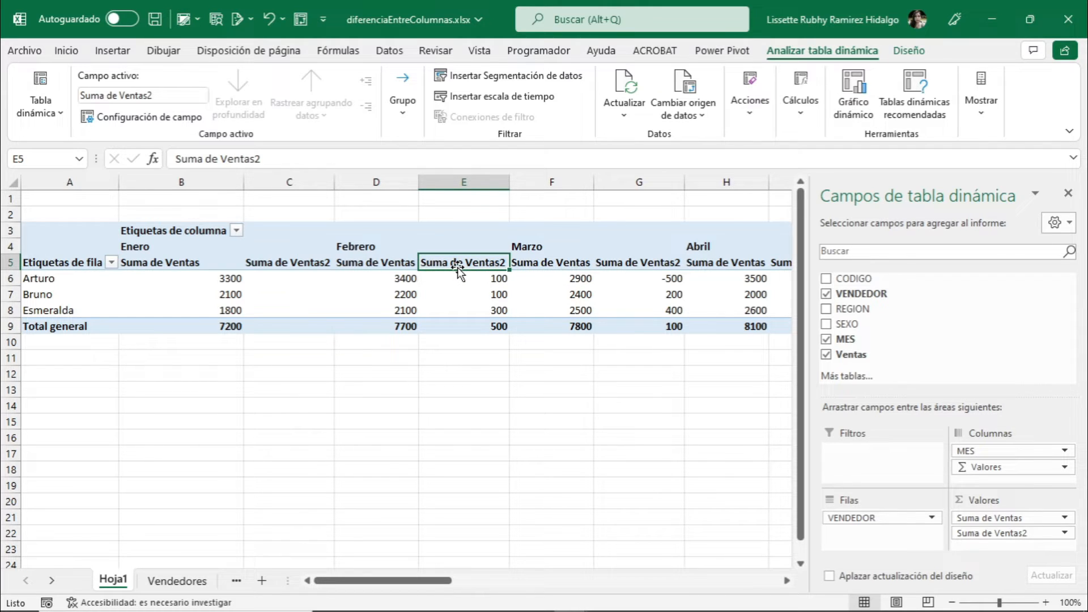
type("Diferencia")
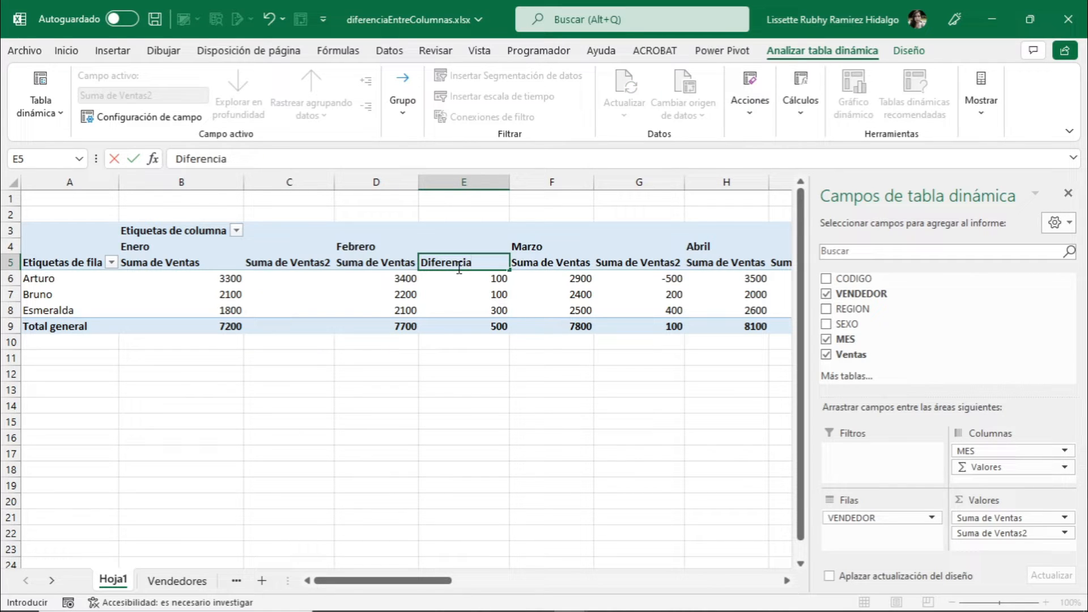
key("Return")
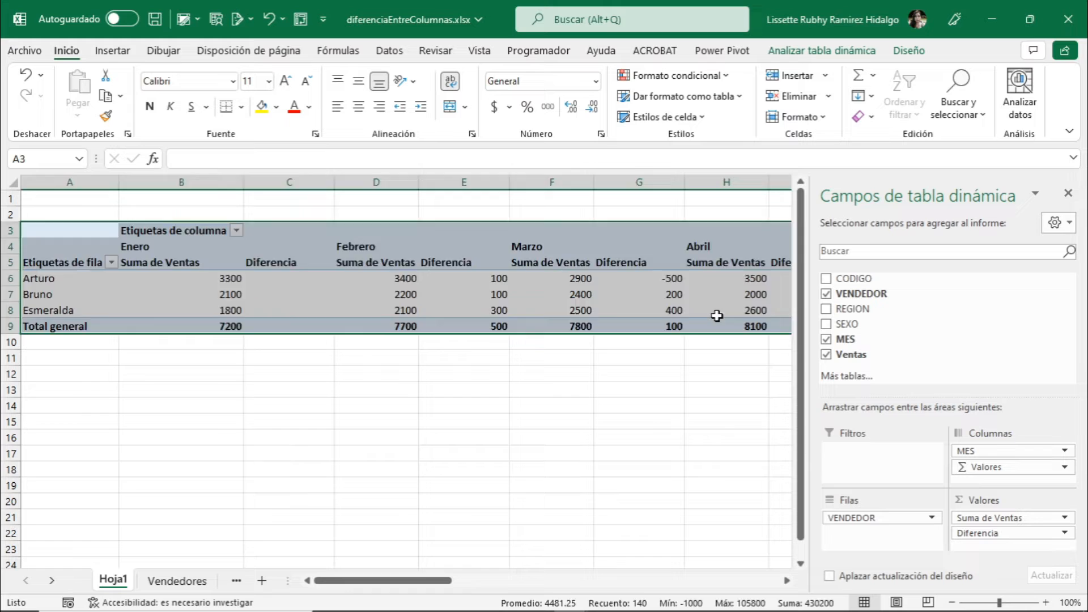
left_click(717, 316)
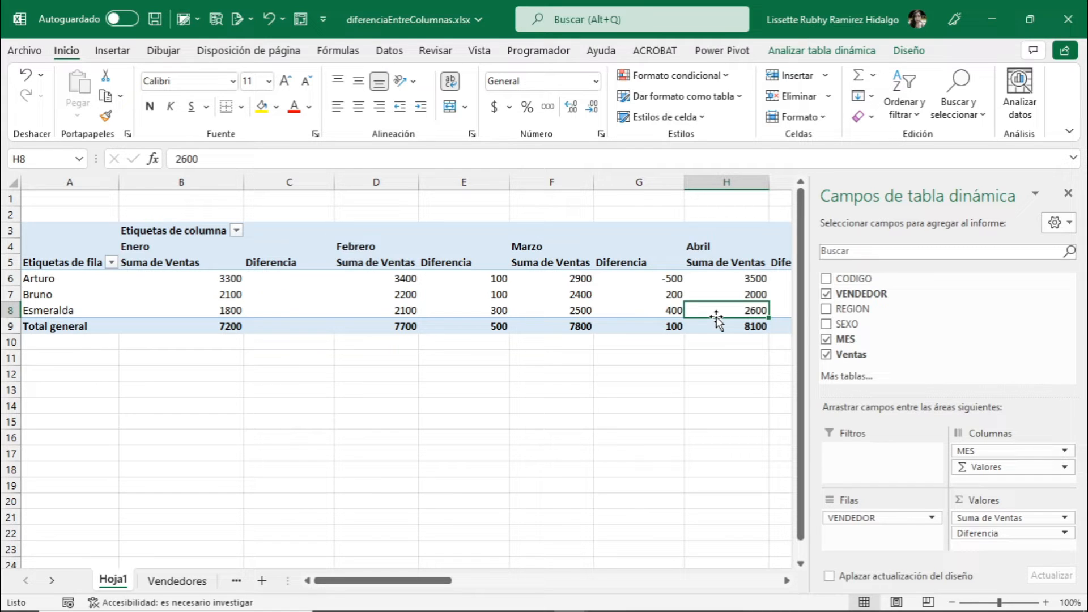
left_click(439, 438)
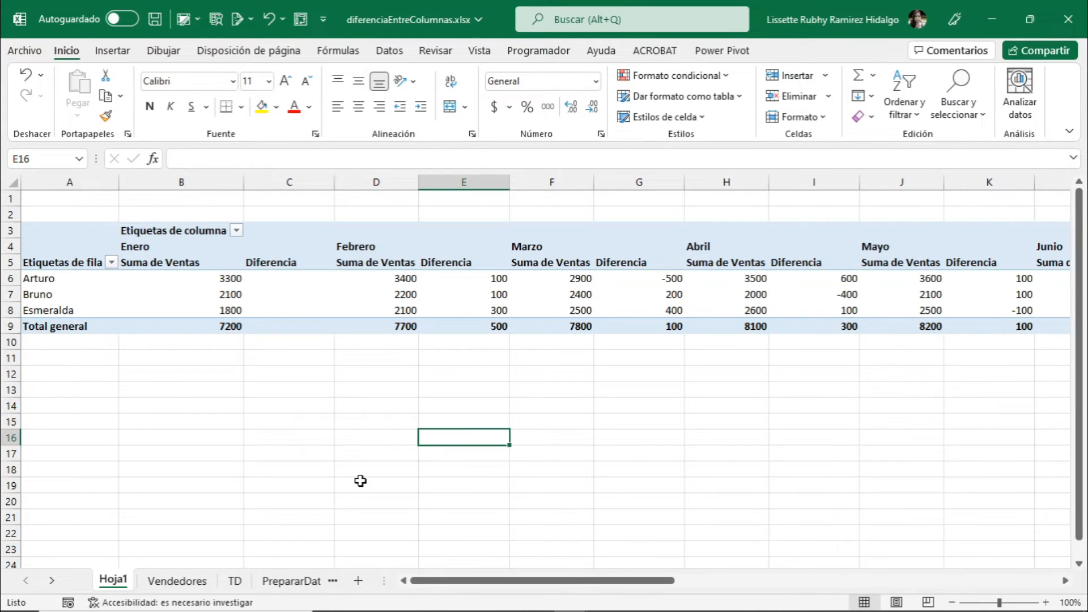
Examine the source data on the PrepararDatos2 sheet and the pivot table of sales and expenses by country on the TD sheet
left_click(279, 584)
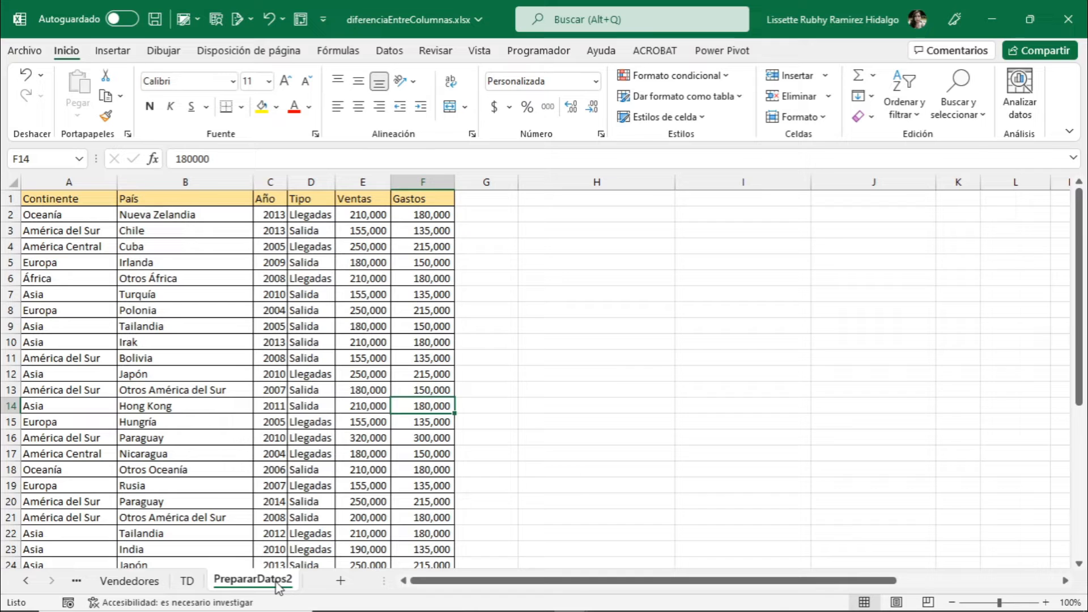
left_click(187, 582)
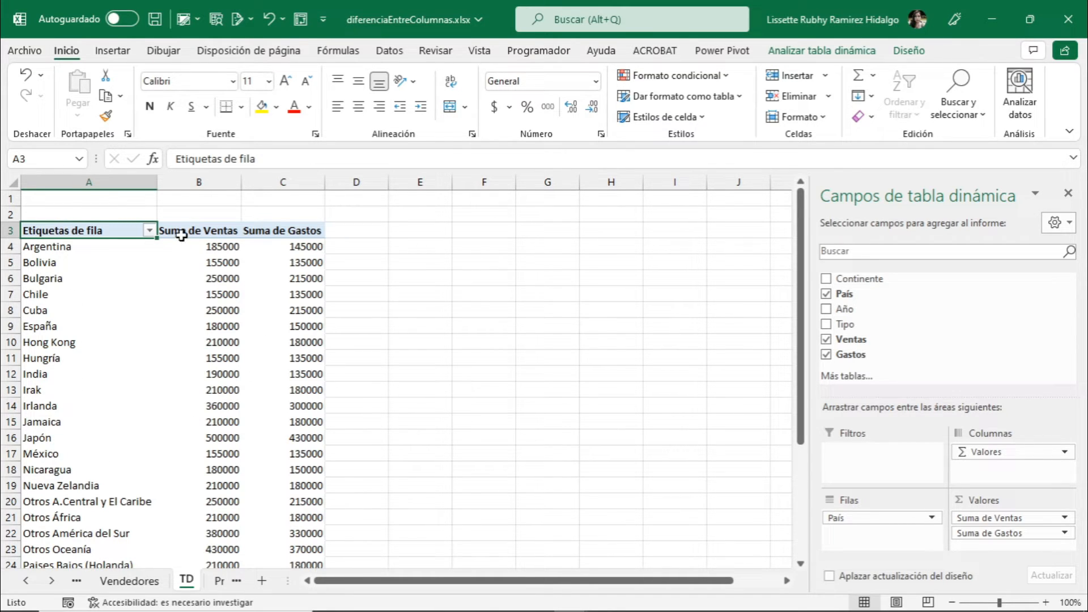
mouse_move(164, 476)
mouse_move(293, 457)
mouse_move(299, 282)
mouse_move(262, 399)
mouse_move(212, 349)
Start a new calculated field for the sales and expenses pivot table and name it Utilidad
left_click(275, 358)
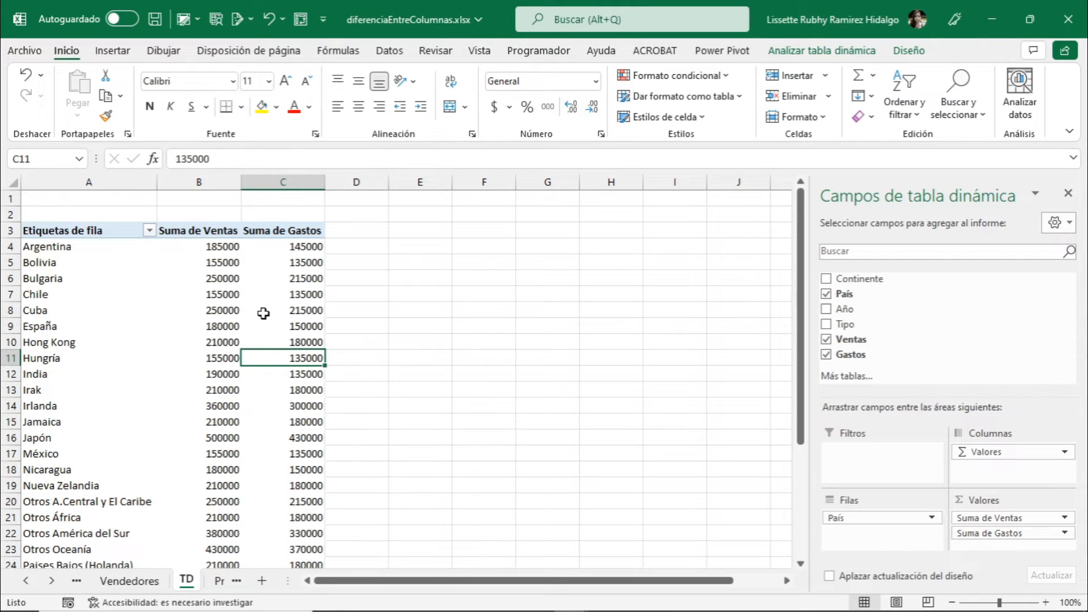
left_click(821, 52)
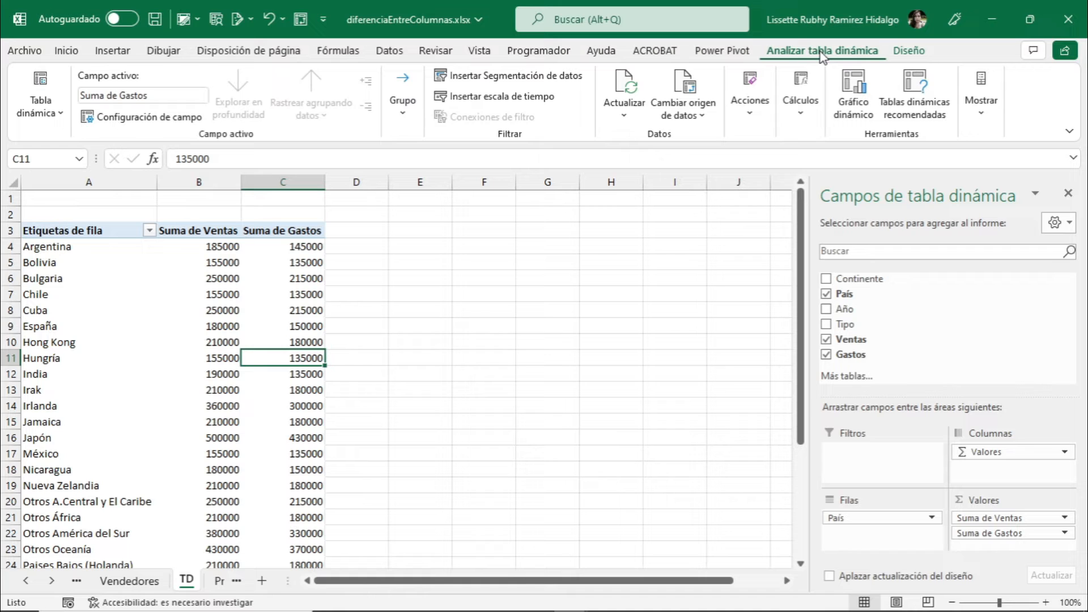
left_click(808, 135)
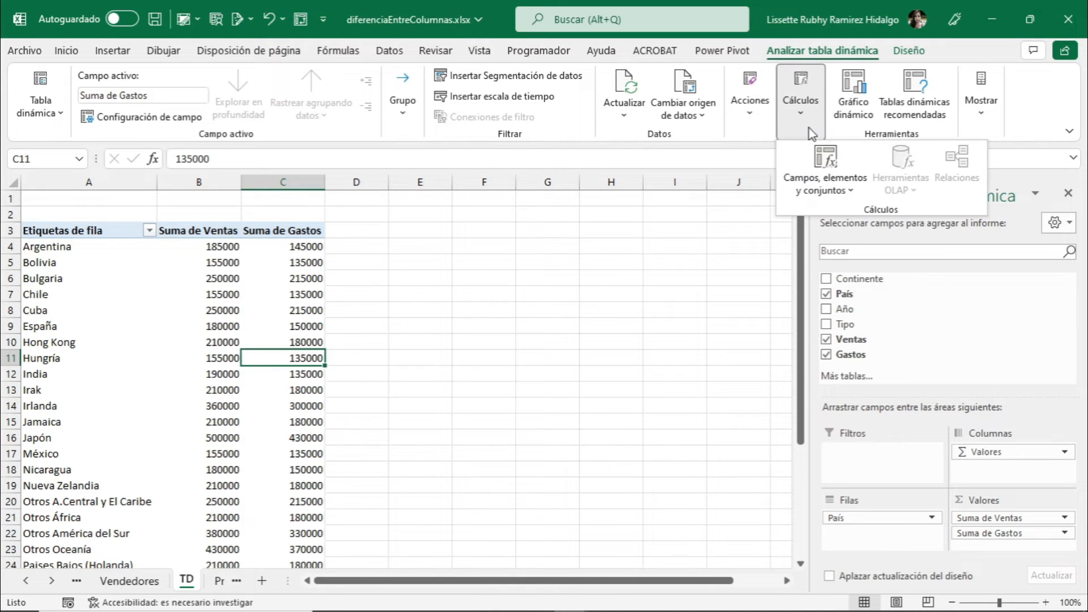
left_click(827, 187)
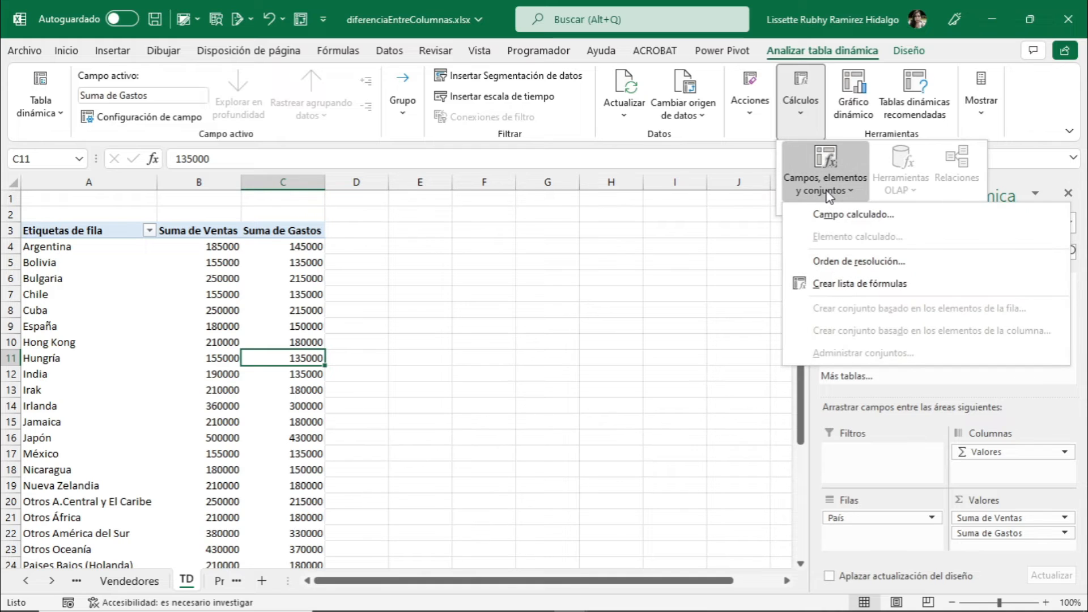
left_click(852, 216)
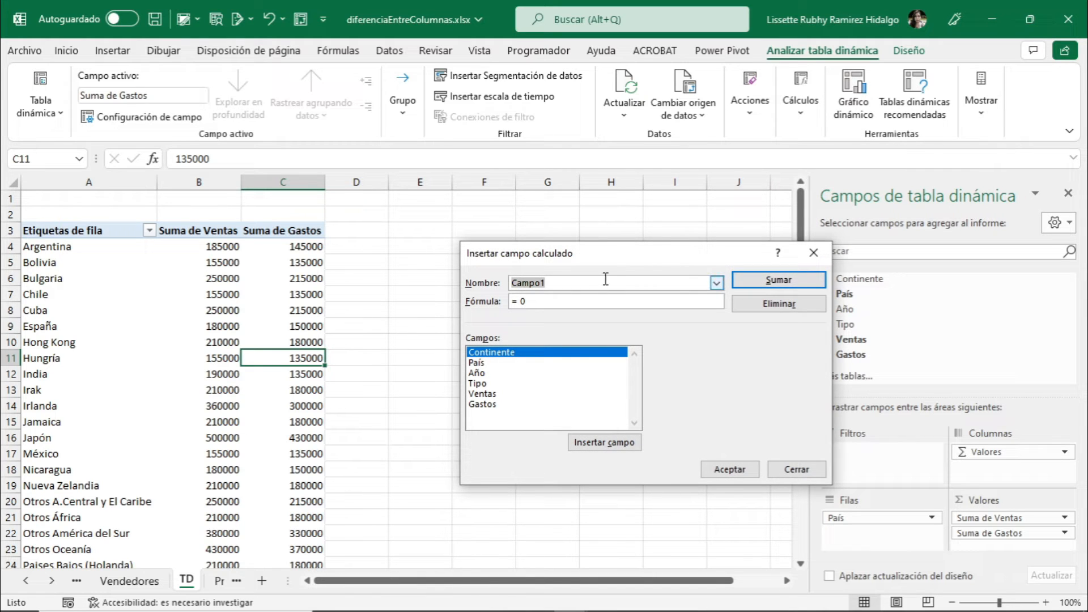
left_click_drag(622, 259, 568, 199)
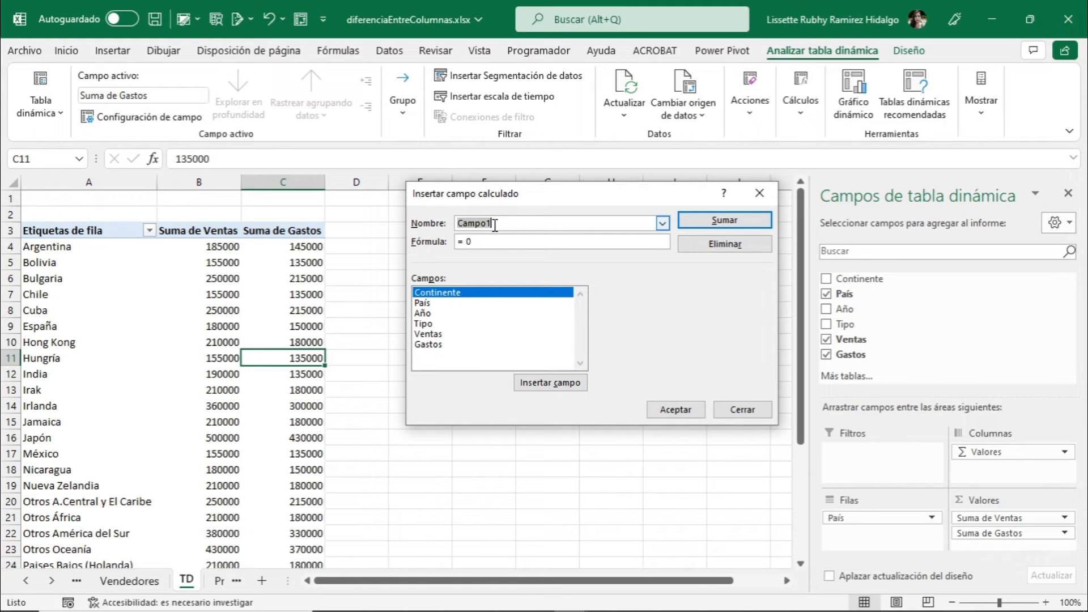
type("Utilidad")
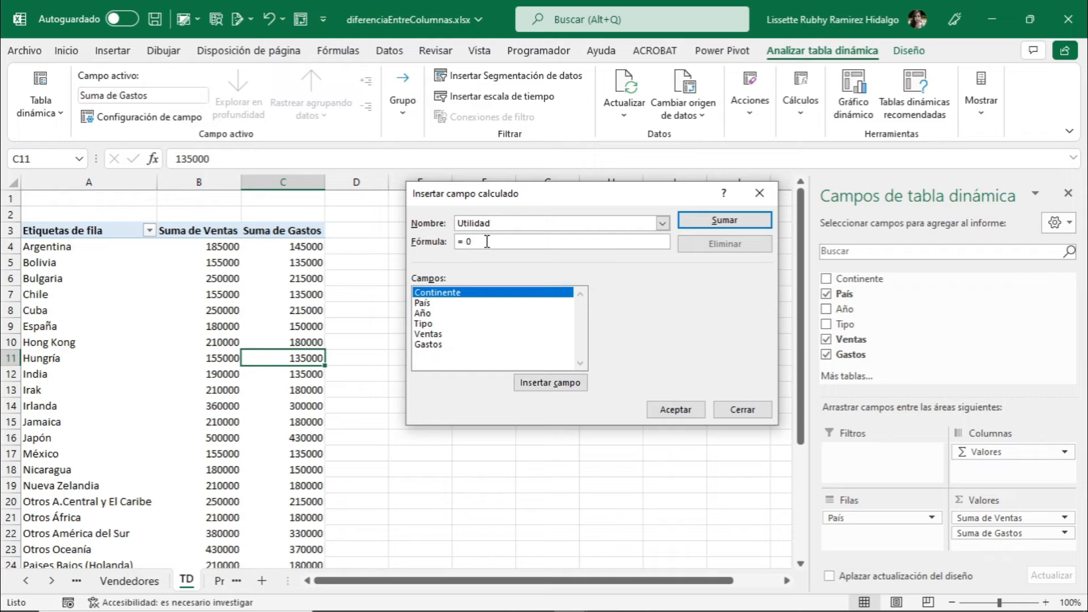
Define the Utilidad field's formula as = Ventas- Gastos and add the field to the pivot table
left_click(486, 242)
key("BackSpace")
left_click(442, 335)
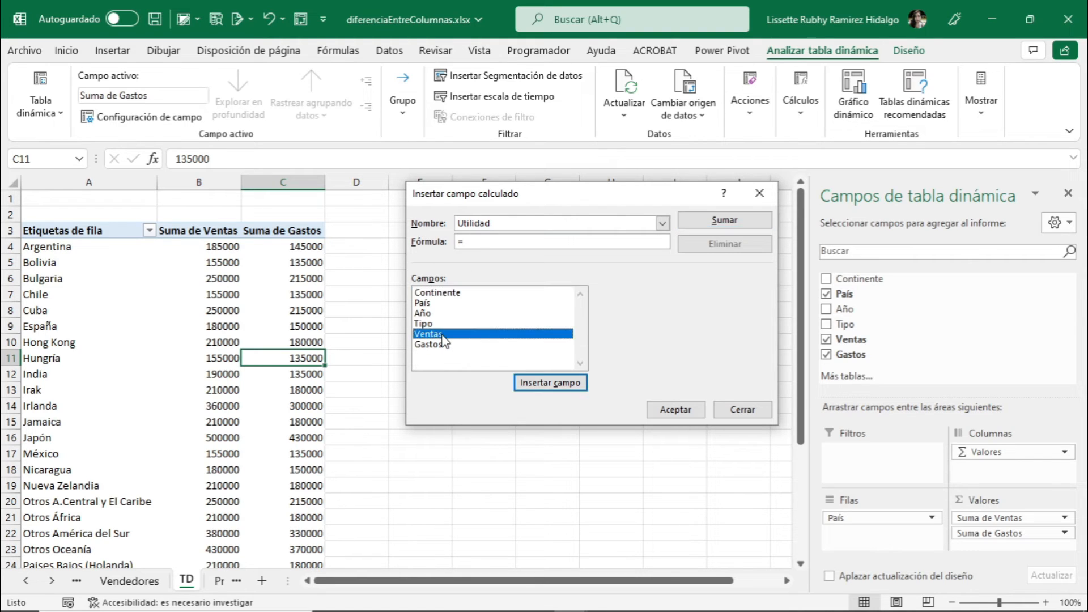
left_click(542, 383)
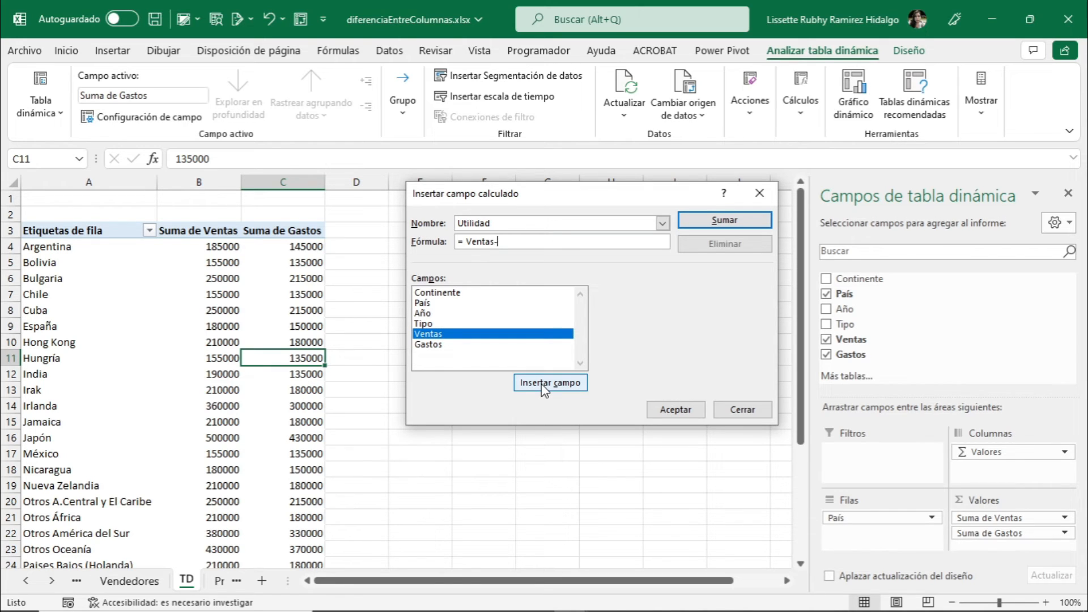
left_click(428, 346)
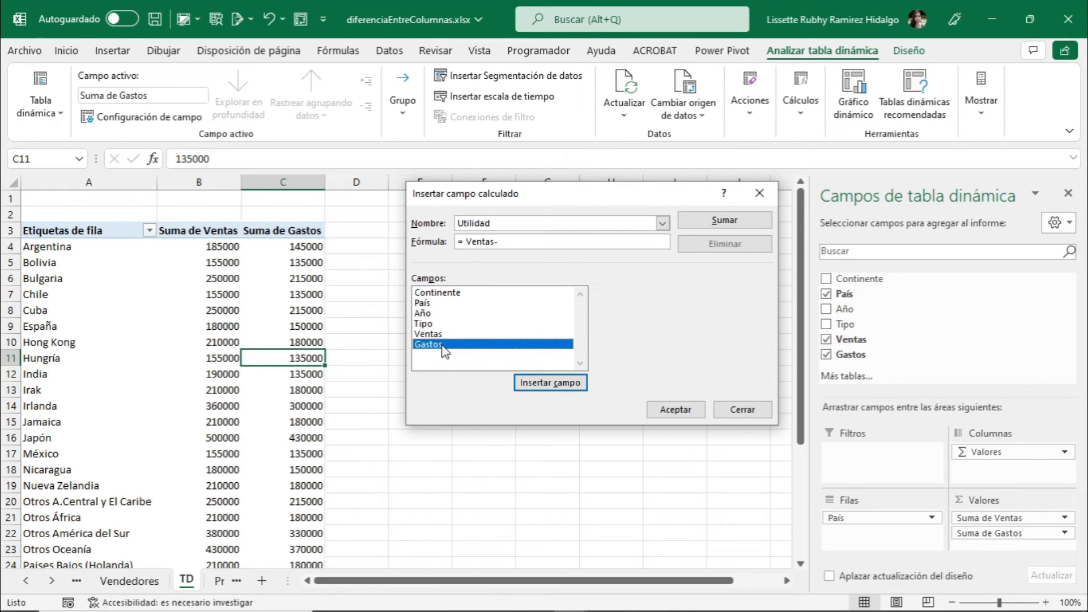
double_click(444, 346)
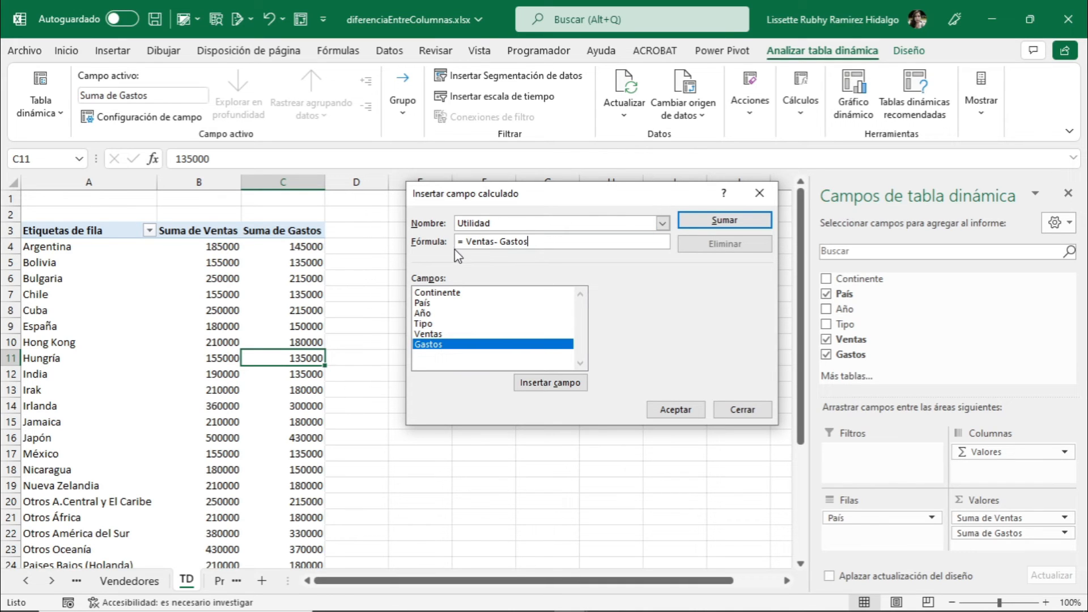
left_click(682, 412)
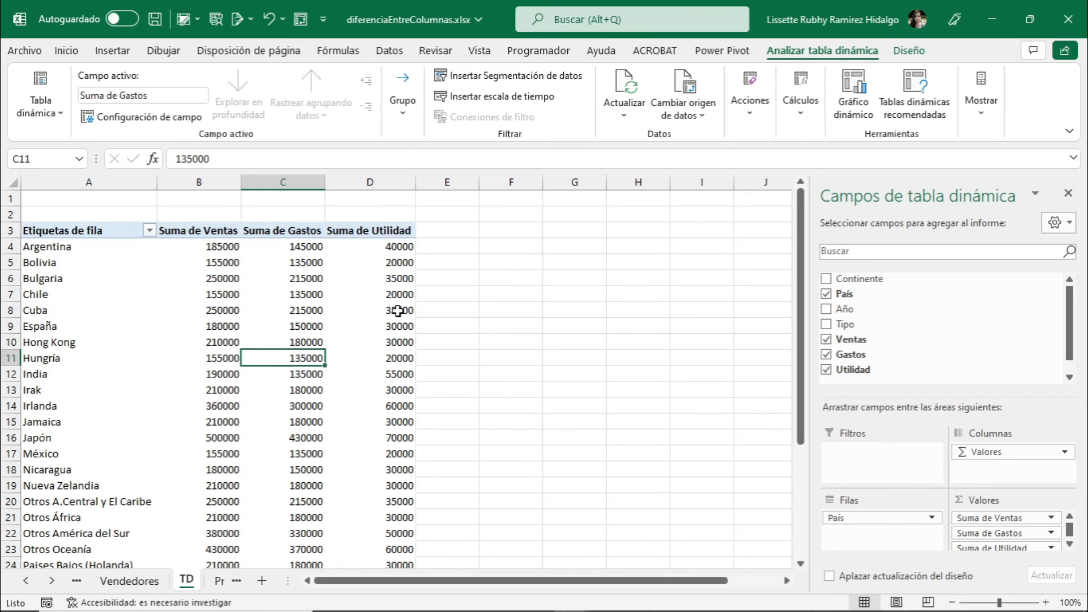
Check Argentina's Utilidad value against its sales and expenses in the pivot table
left_click(391, 248)
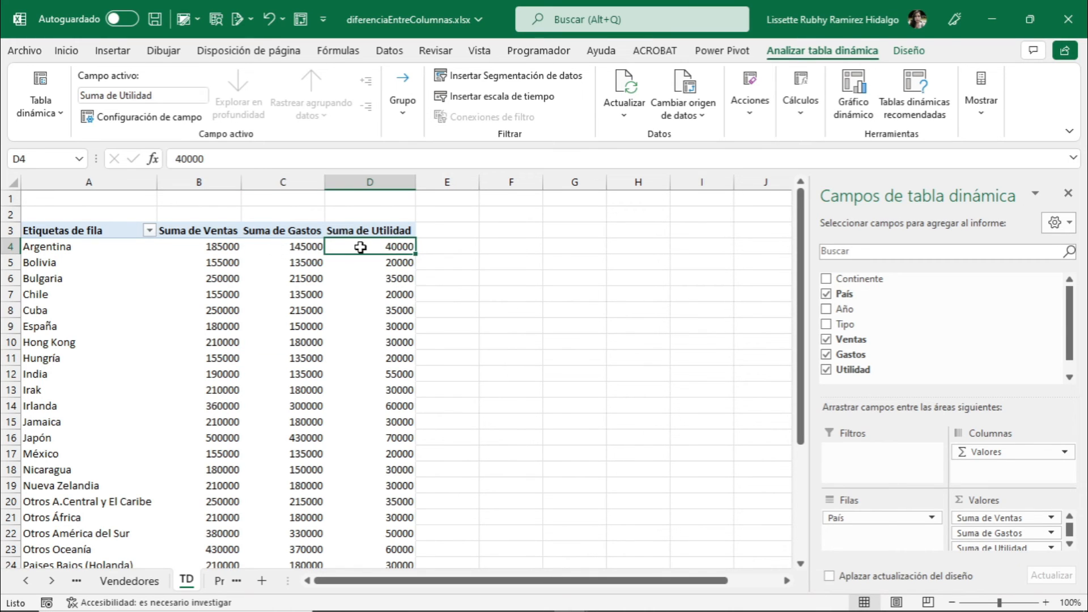
left_click(399, 229)
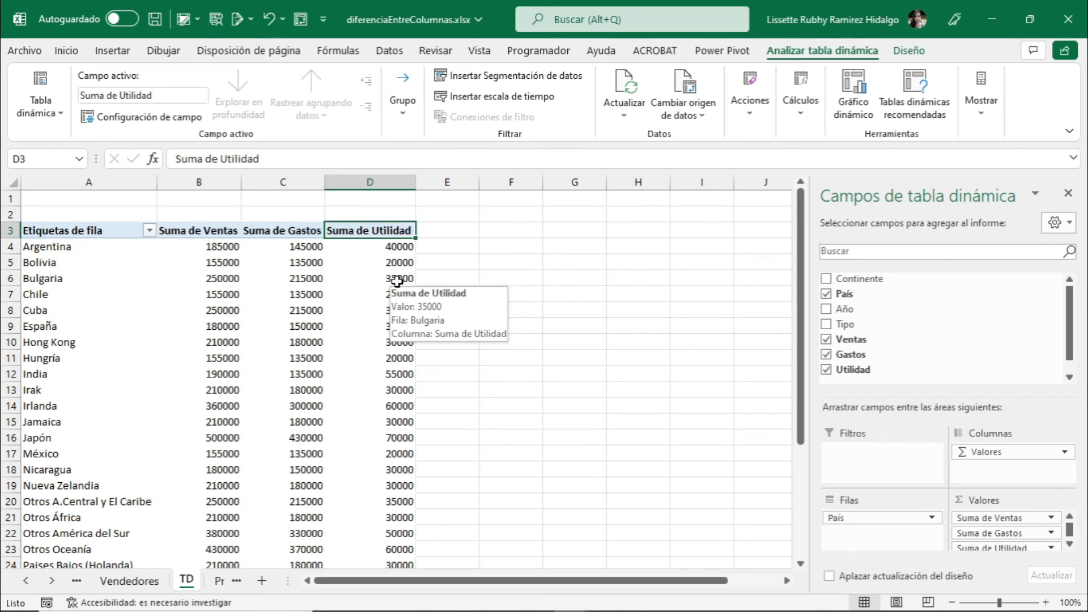
left_click(234, 252)
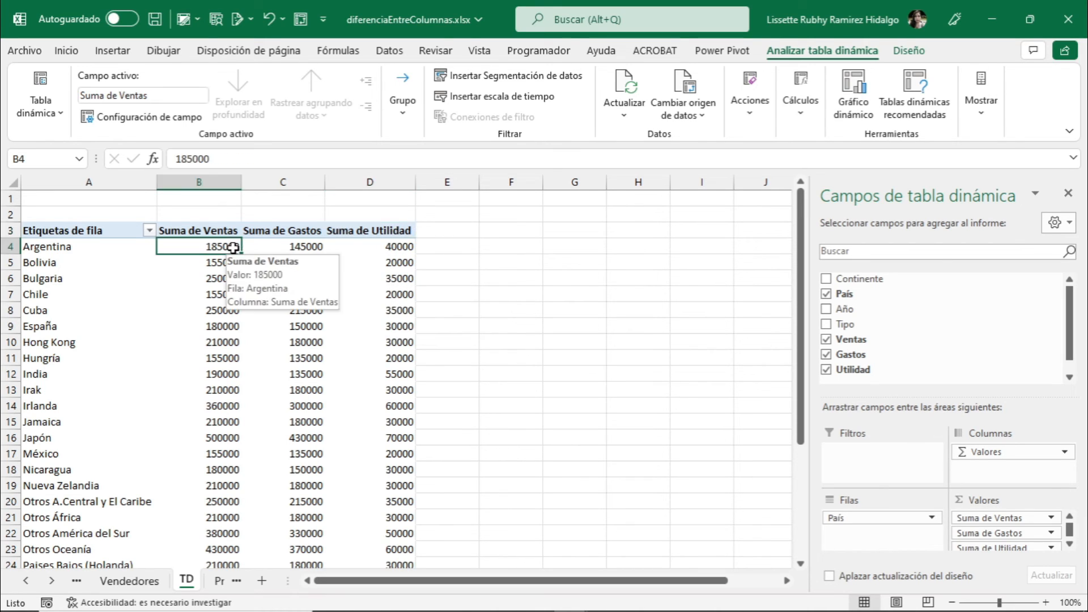
left_click(315, 249)
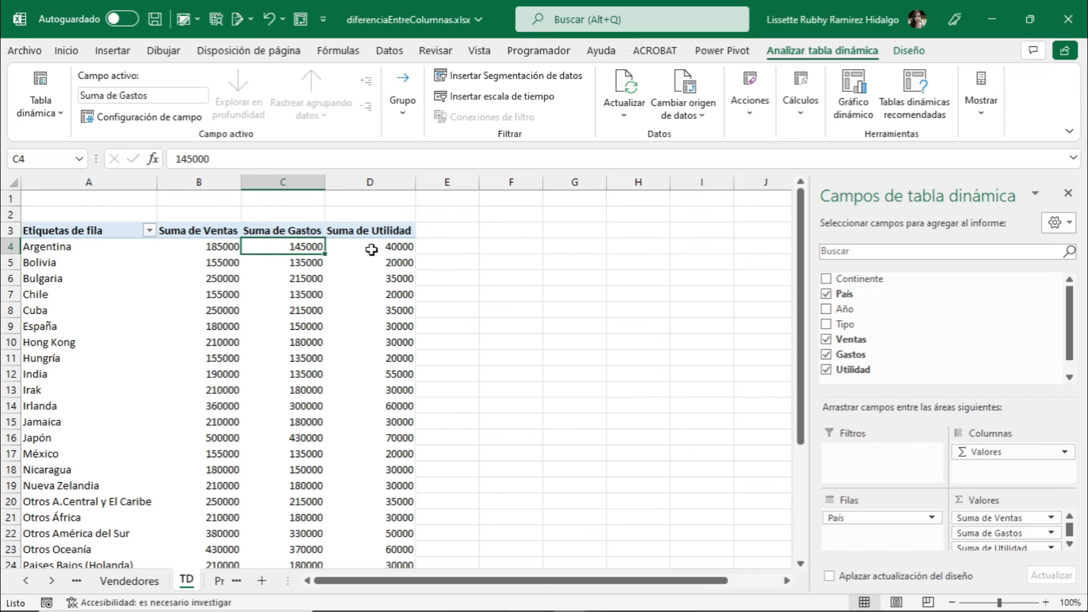
Shorten the Suma de Utilidad column heading to Utilidad, keeping the leading space
left_click(377, 230)
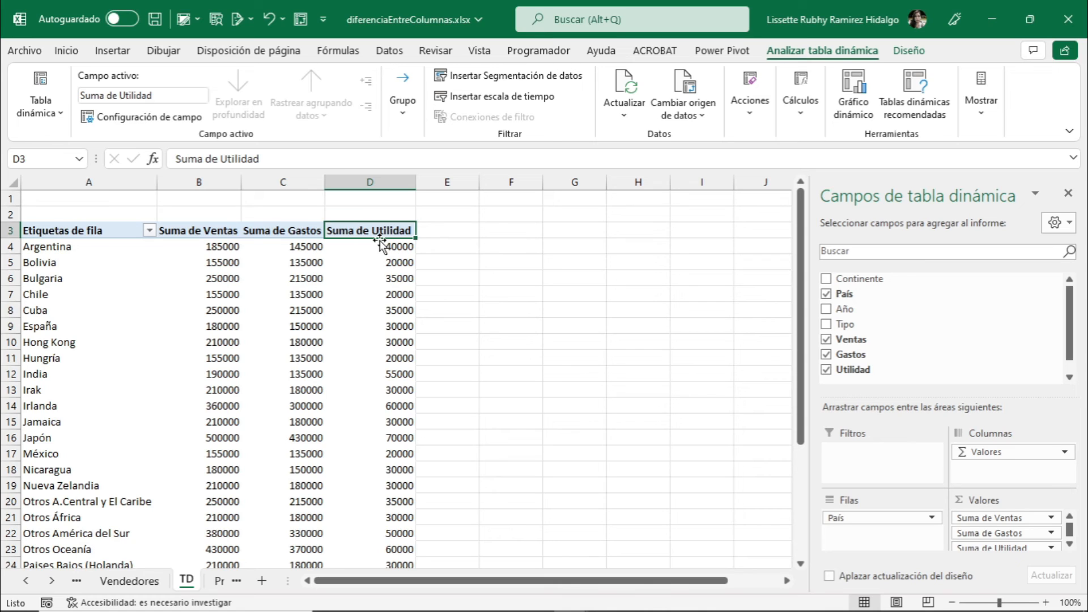
left_click_drag(219, 159, 176, 159)
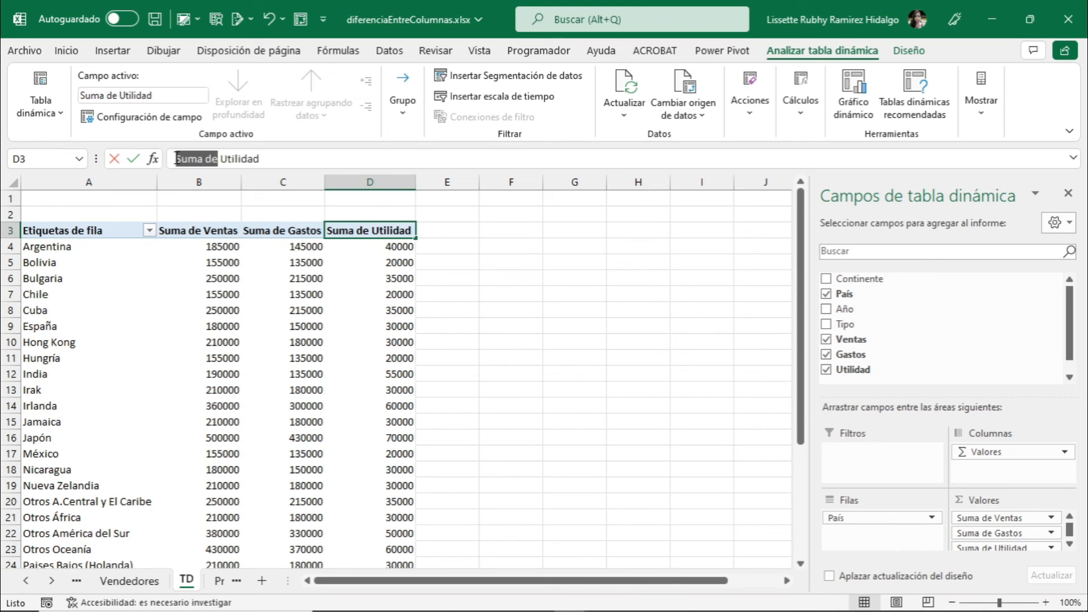
key("BackSpace")
key("Return")
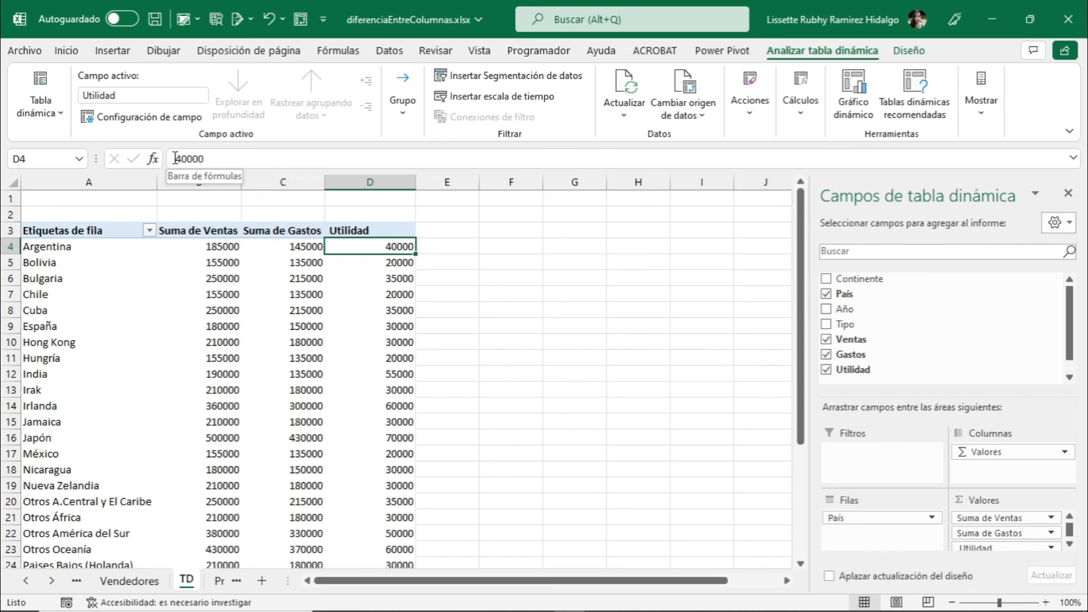
left_click(302, 322)
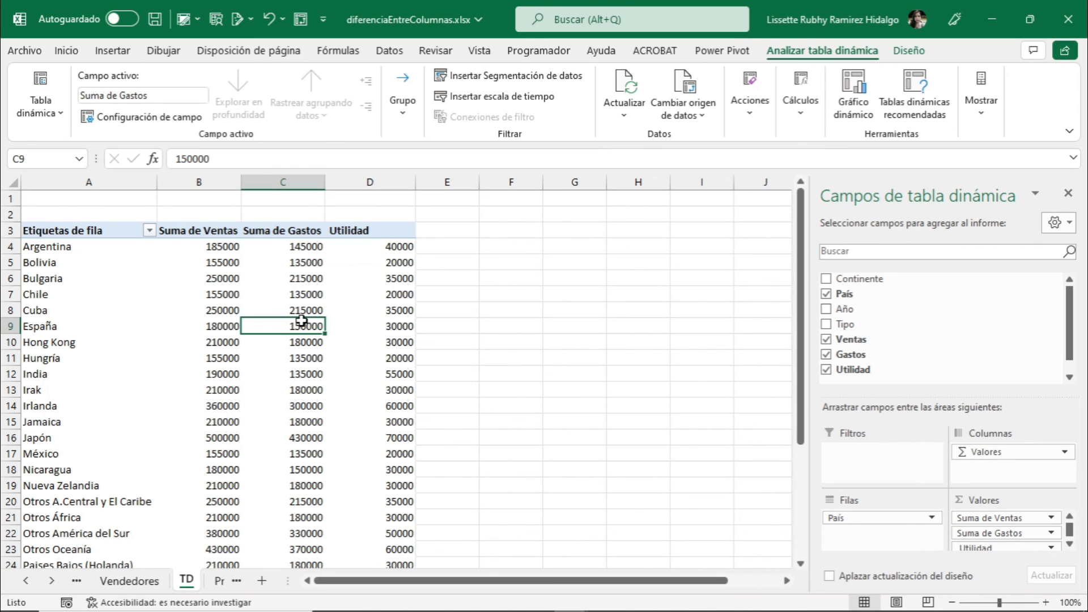